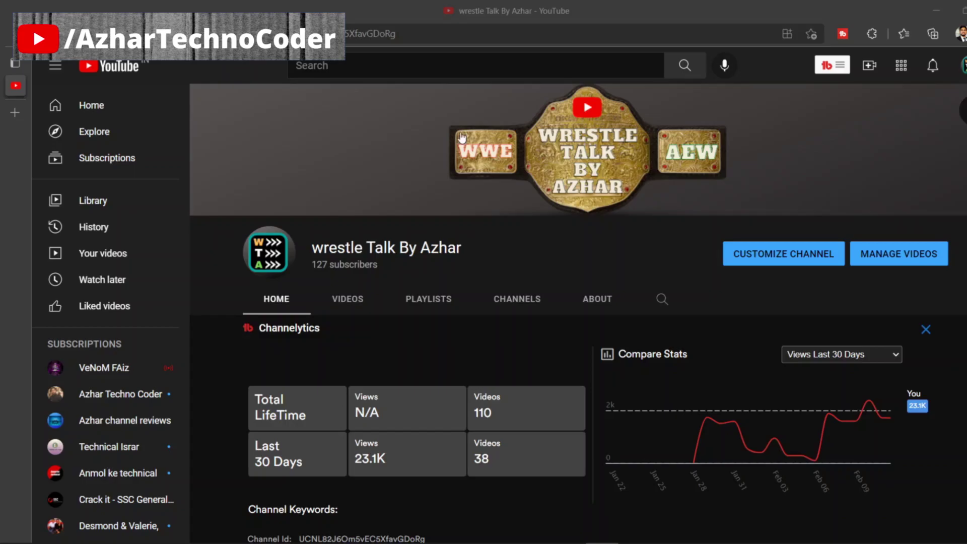
Step: Review the channel's name and About details, and return to its home page
{"action": "left_click_drag", "start_coordinate": [311, 247], "coordinate": [480, 248]}
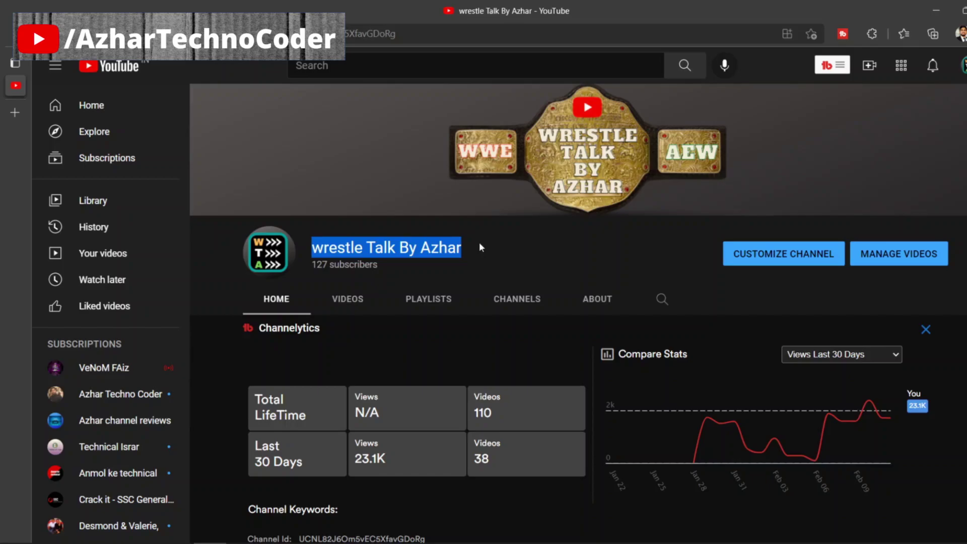
{"action": "left_click", "coordinate": [518, 248]}
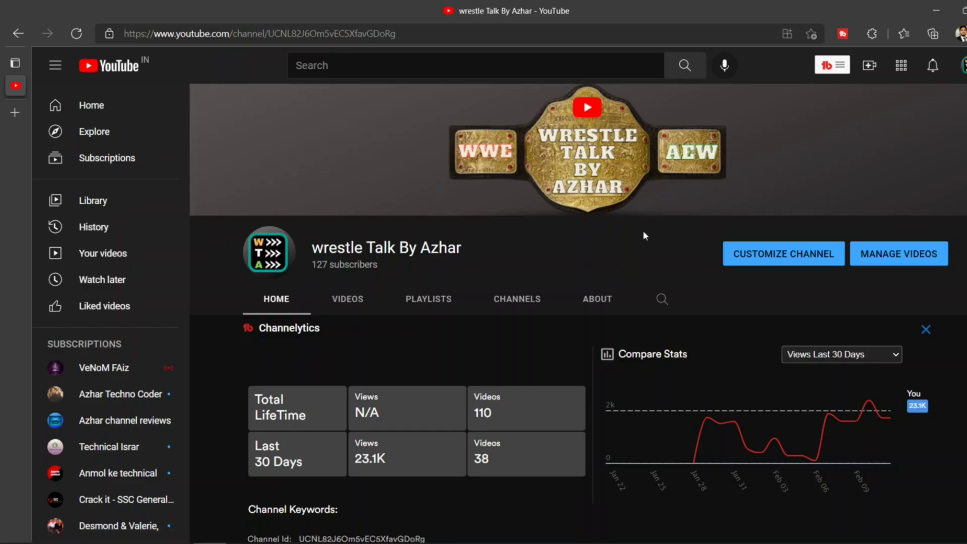
{"action": "left_click", "coordinate": [608, 308]}
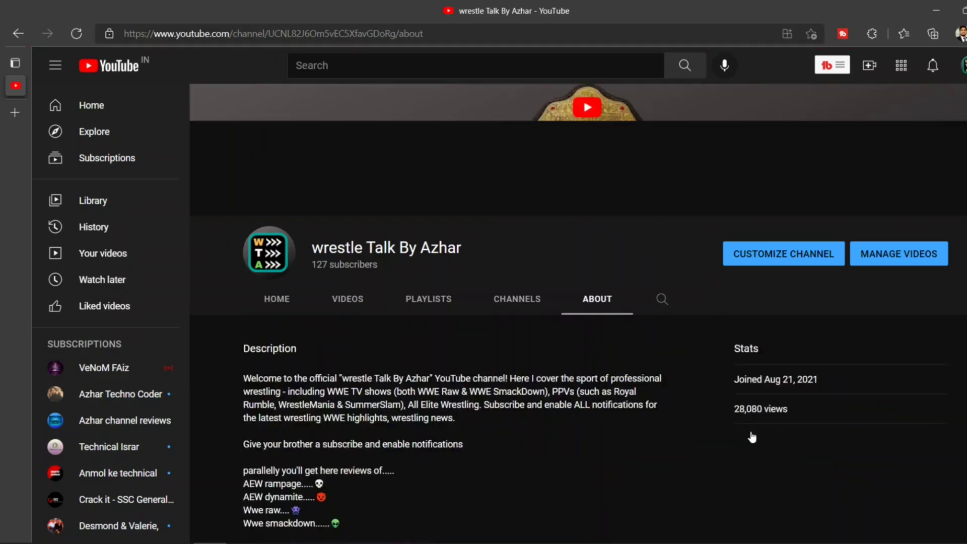
{"action": "left_click", "coordinate": [278, 303]}
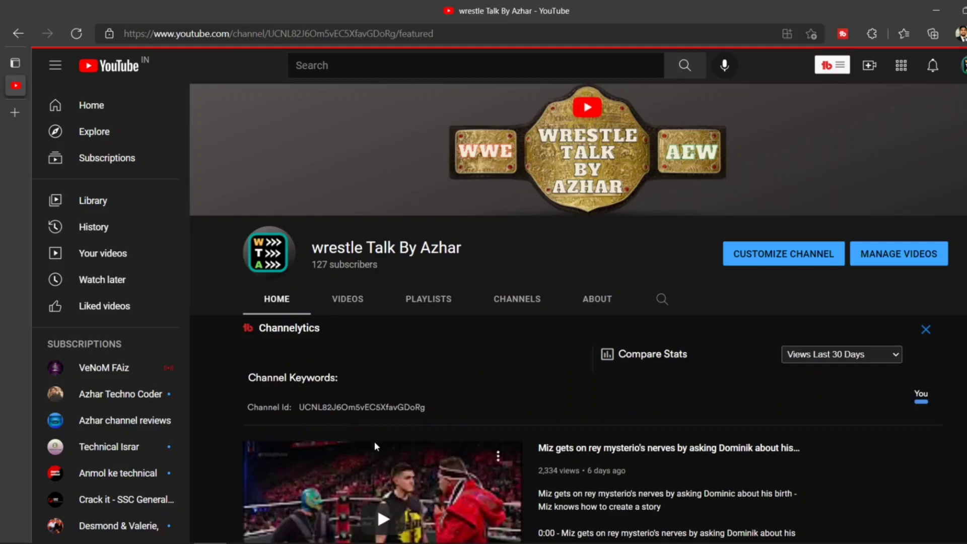
{"action": "scroll", "coordinate": [931, 248], "scroll_direction": "down", "scroll_amount": 1}
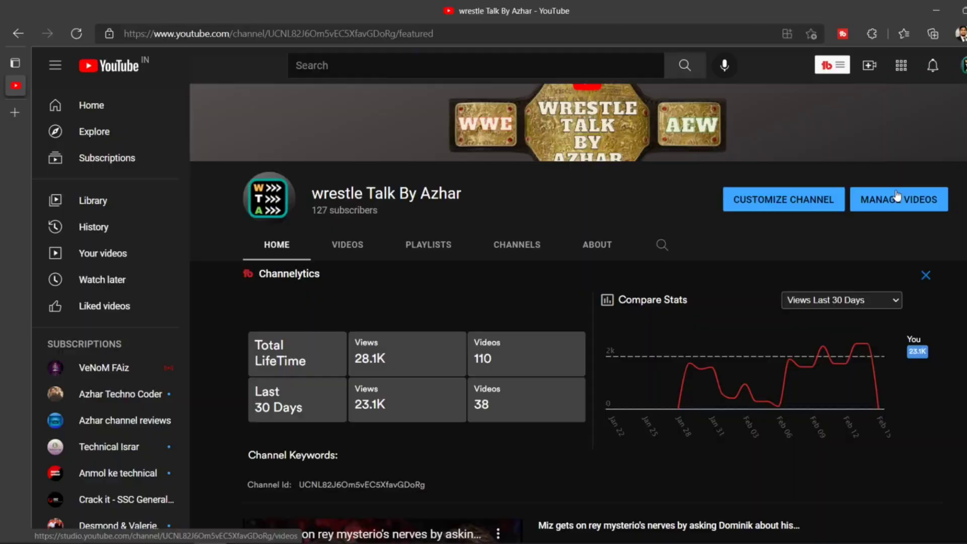
{"action": "scroll", "coordinate": [897, 195], "scroll_direction": "up", "scroll_amount": 1}
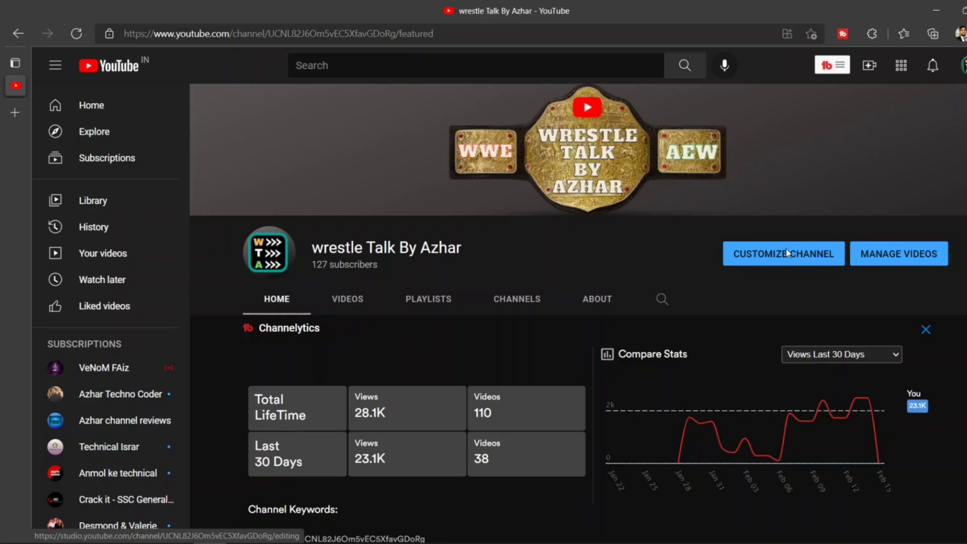
Step: Open the channel customization's basic info and start setting a custom URL for the channel
{"action": "left_click", "coordinate": [789, 253]}
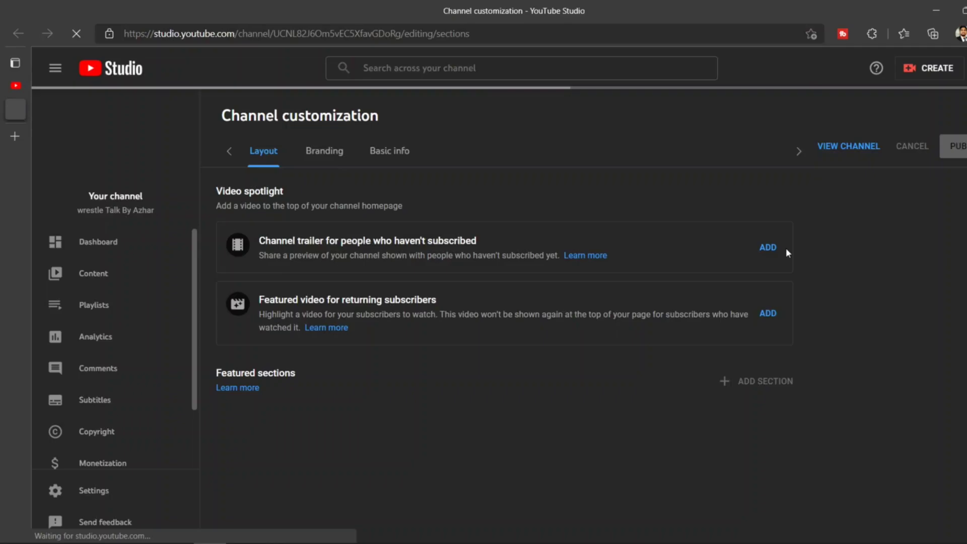
{"action": "scroll", "coordinate": [364, 119], "scroll_direction": "down", "scroll_amount": 4}
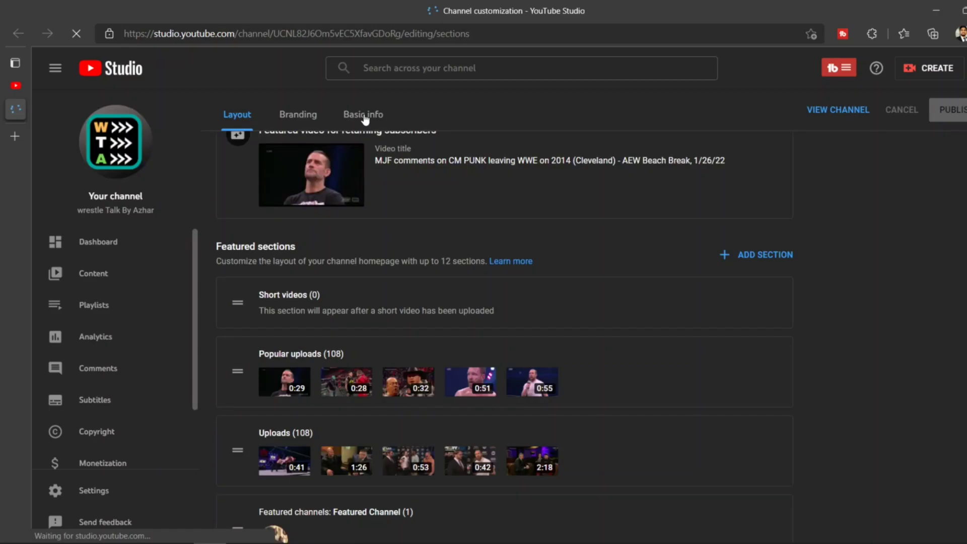
{"action": "left_click", "coordinate": [366, 119]}
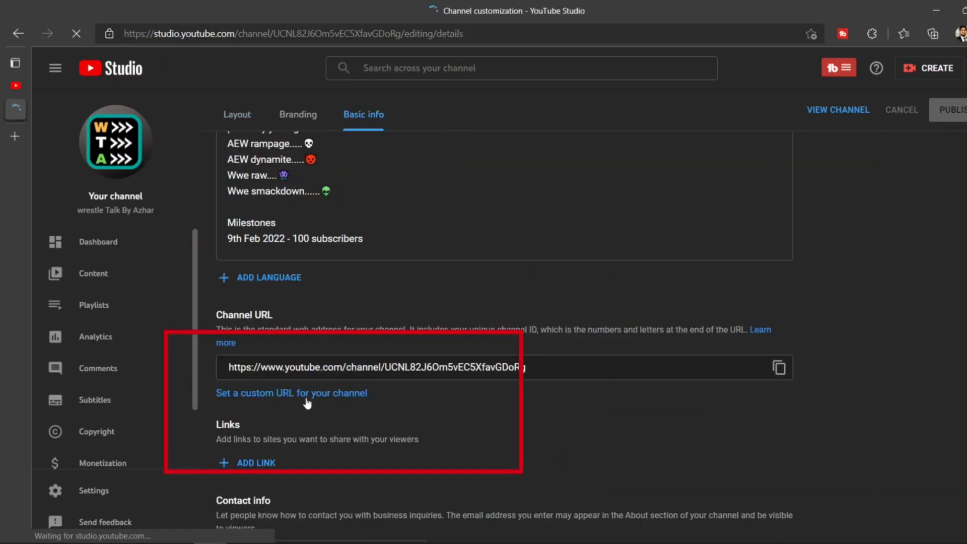
{"action": "left_click", "coordinate": [367, 394]}
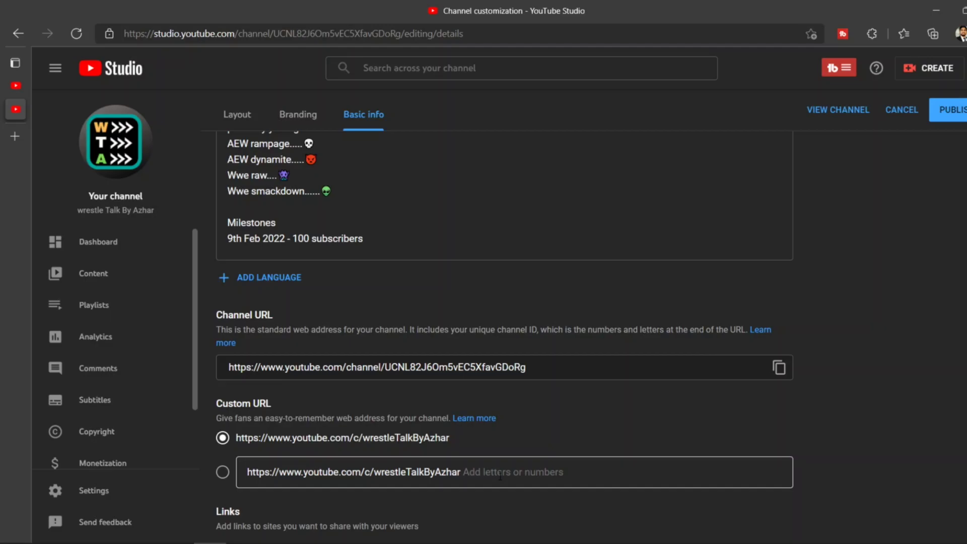
Step: Append "Channel" to the end of the channel name and publish the change
{"action": "scroll", "coordinate": [501, 476], "scroll_direction": "up", "scroll_amount": 5}
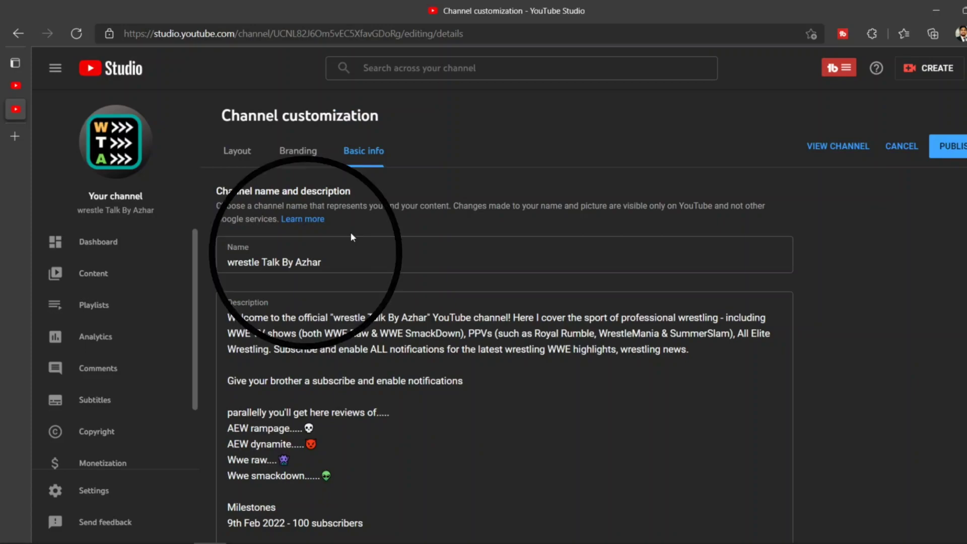
{"action": "left_click", "coordinate": [334, 262]}
{"action": "type", "text": "Channel"}
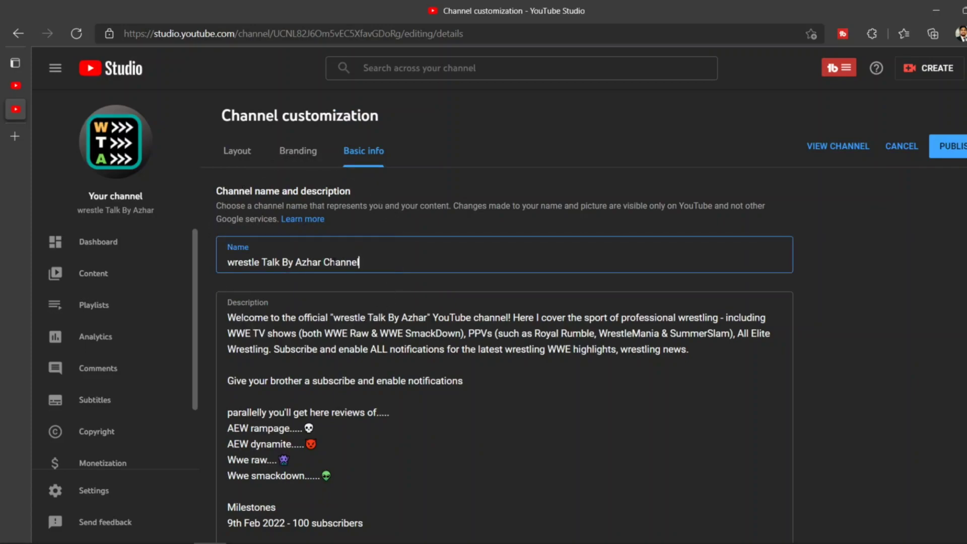
{"action": "scroll", "coordinate": [599, 333], "scroll_direction": "down", "scroll_amount": 6}
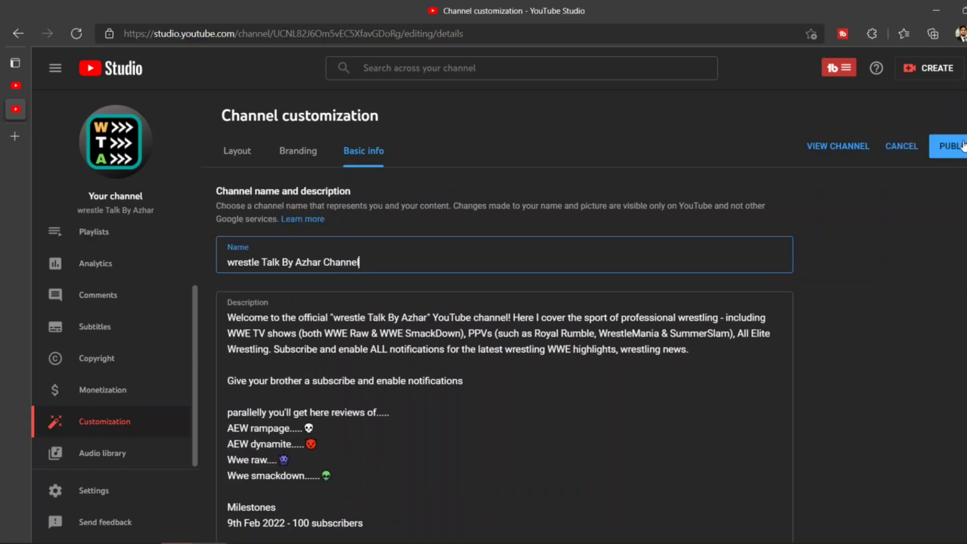
{"action": "left_click", "coordinate": [962, 146]}
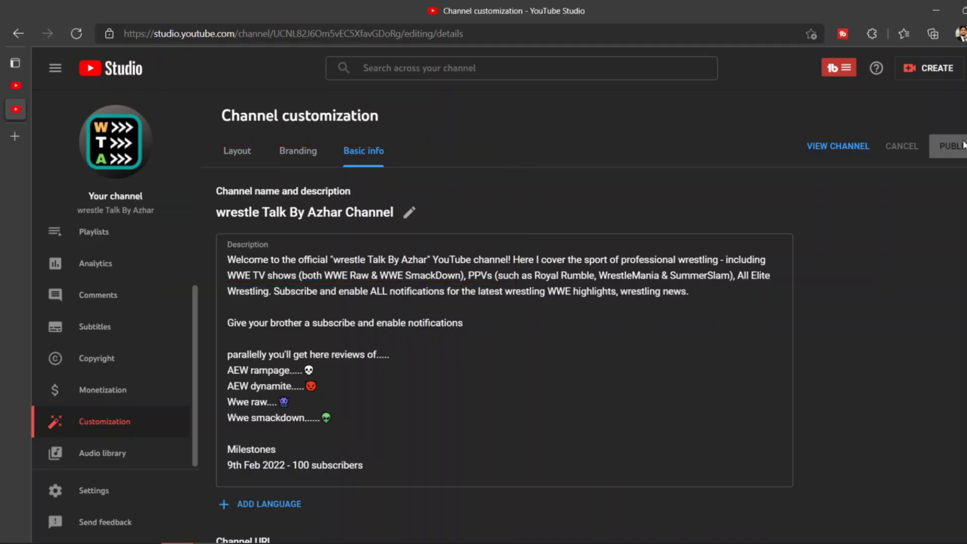
Step: Preview the custom URL offered for the renamed channel and discard the unpublished changes
{"action": "scroll", "coordinate": [358, 447], "scroll_direction": "down", "scroll_amount": 5}
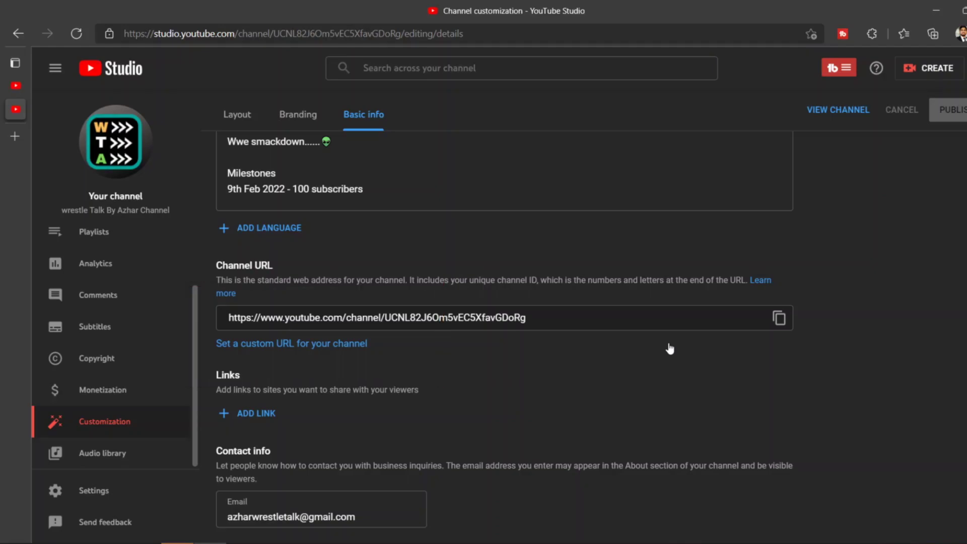
{"action": "left_click", "coordinate": [292, 344]}
{"action": "left_click", "coordinate": [111, 68]}
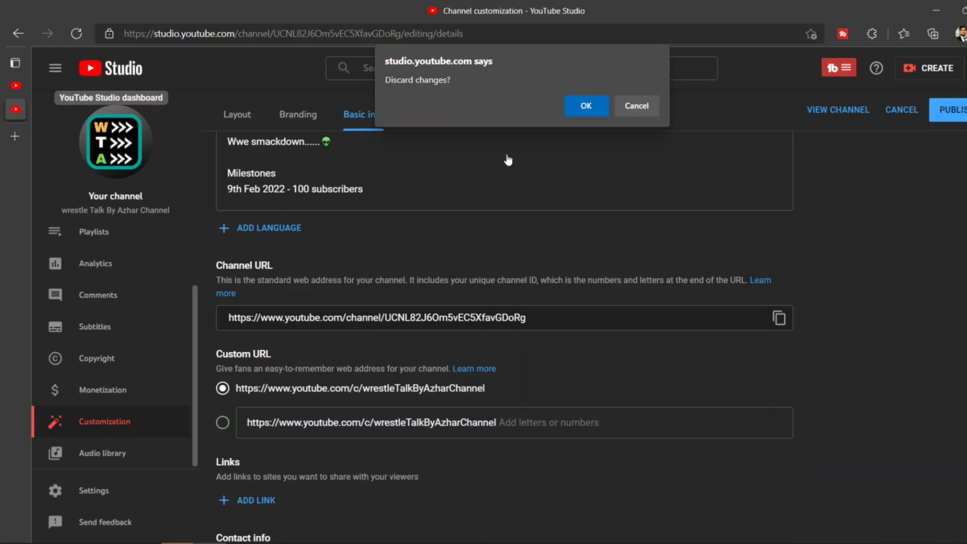
{"action": "left_click", "coordinate": [574, 106]}
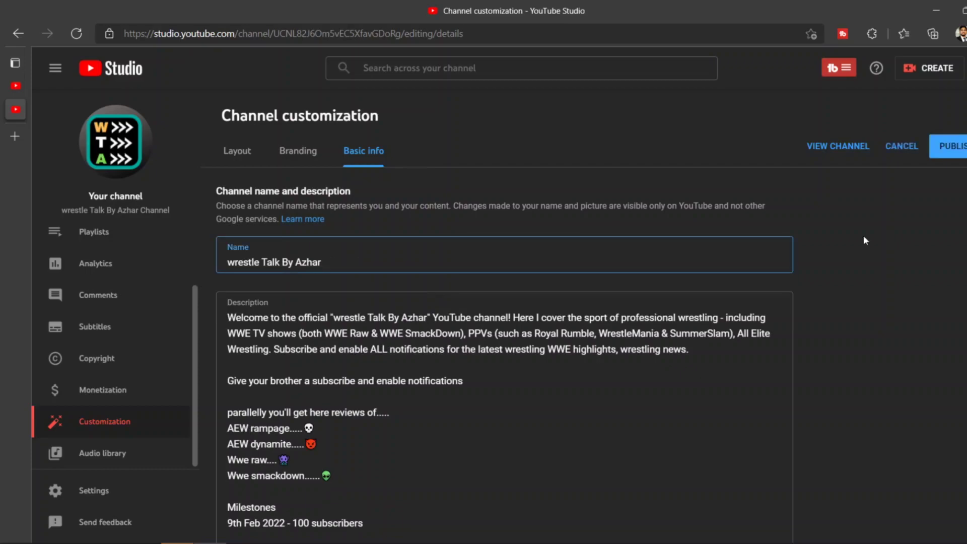
Step: Publish the channel name without "Channel", and publish and confirm the suggested custom URL that matches it without added characters
{"action": "left_click", "coordinate": [952, 151]}
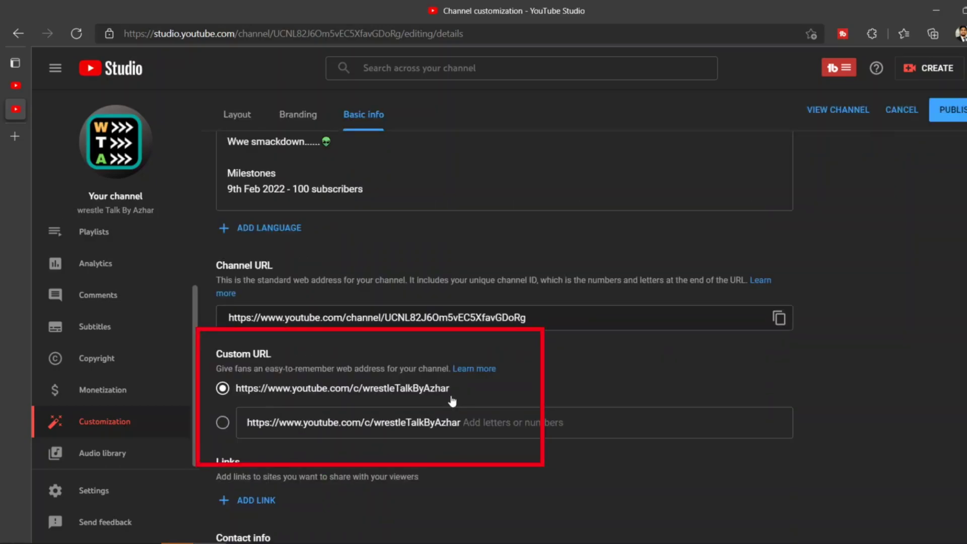
{"action": "left_click", "coordinate": [941, 114]}
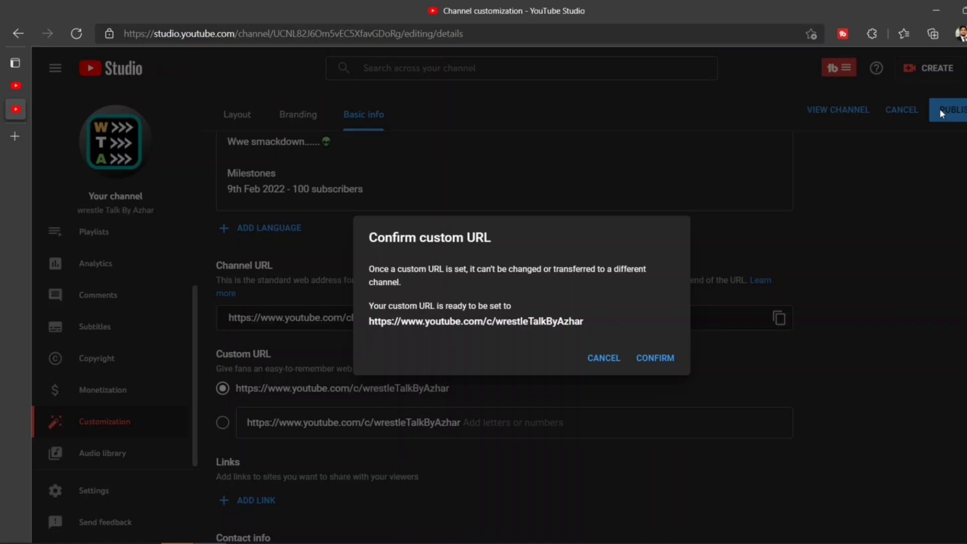
{"action": "left_click", "coordinate": [656, 357]}
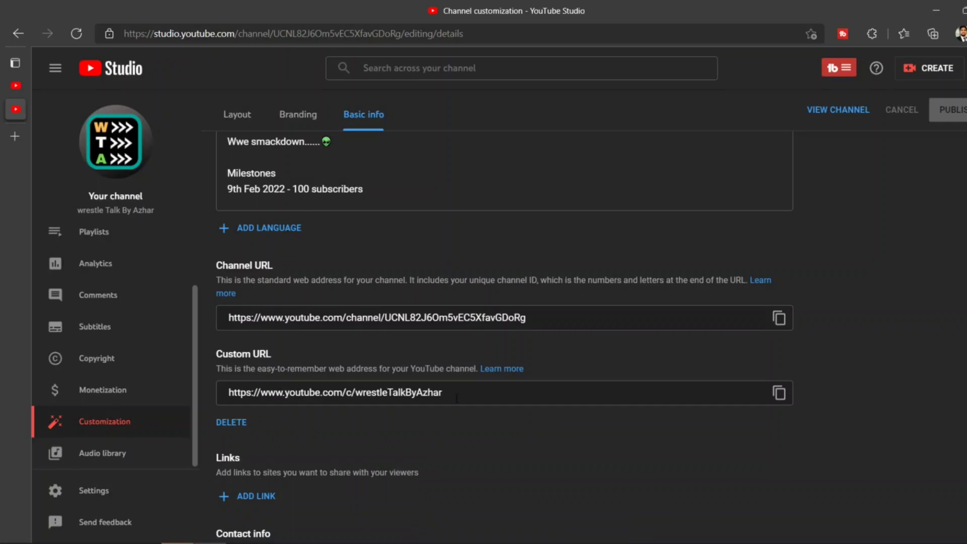
Step: Copy the channel's custom URL and load it in the browser
{"action": "left_click", "coordinate": [780, 395]}
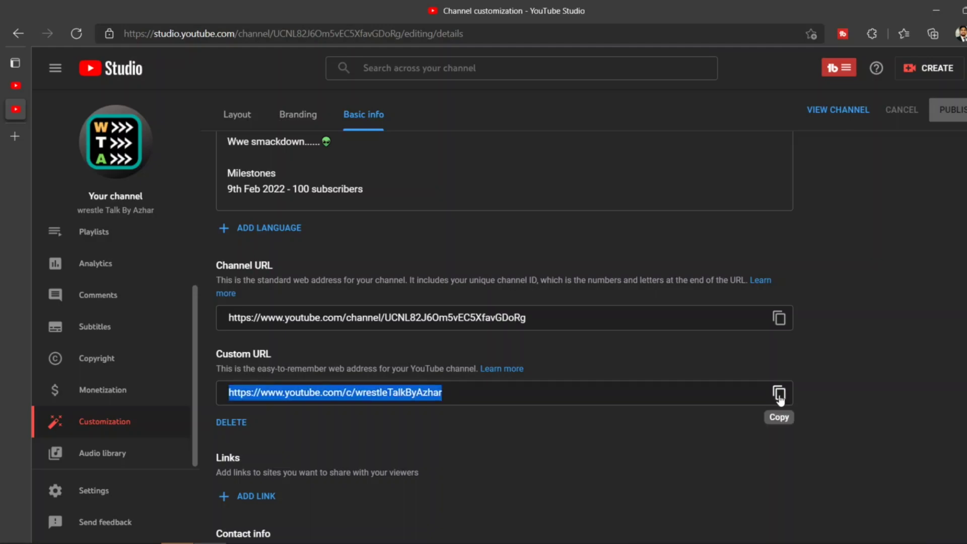
{"action": "left_click", "coordinate": [421, 33]}
{"action": "key", "text": "ctrl+v"}
{"action": "key", "text": "Return"}
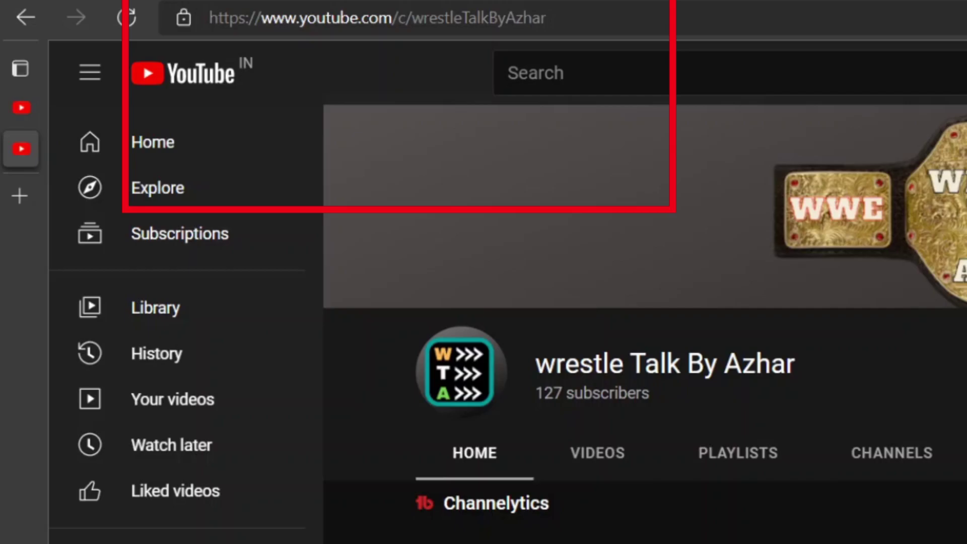
Step: Remove the "c/" segment from the custom channel address and load the shortened URL
{"action": "left_click", "coordinate": [403, 24]}
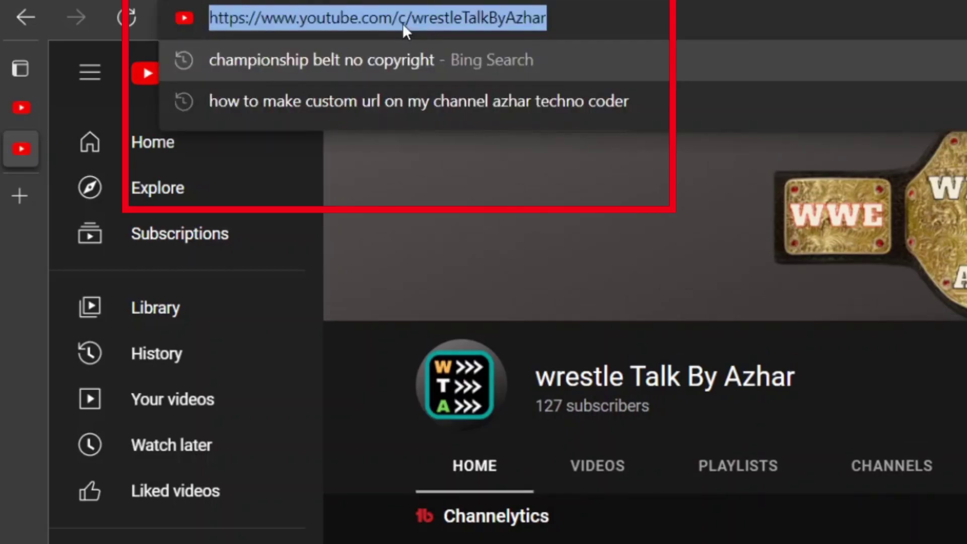
{"action": "left_click", "coordinate": [403, 23]}
{"action": "key", "text": "BackSpace"}
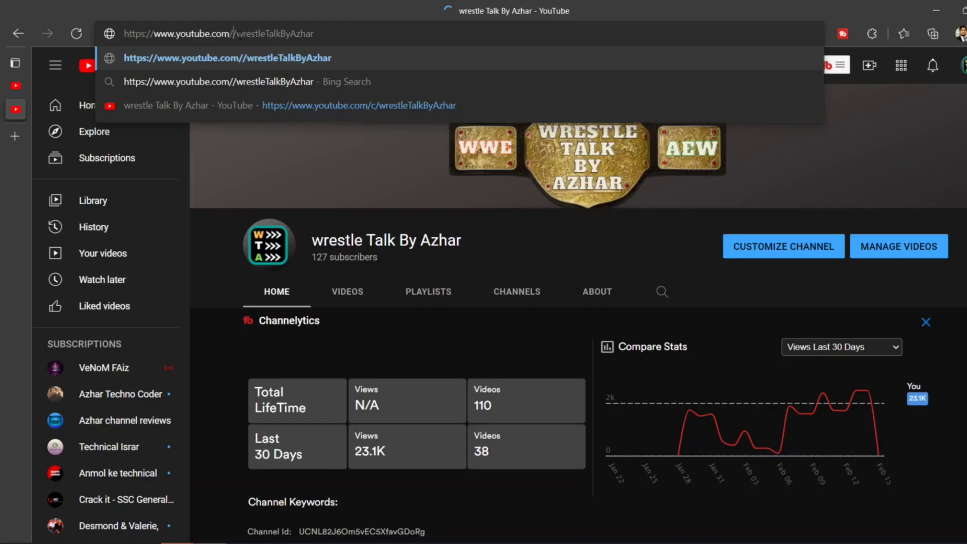
{"action": "key", "text": "Return"}
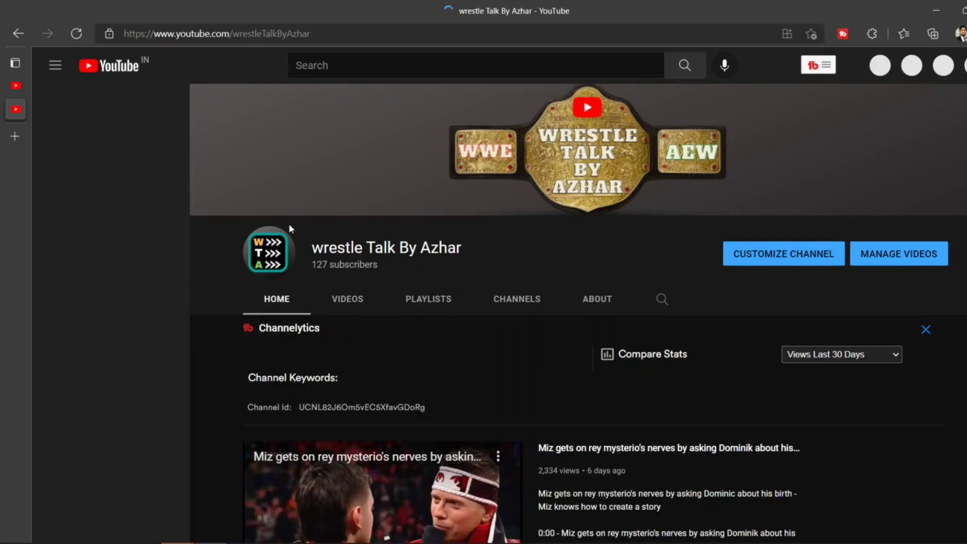